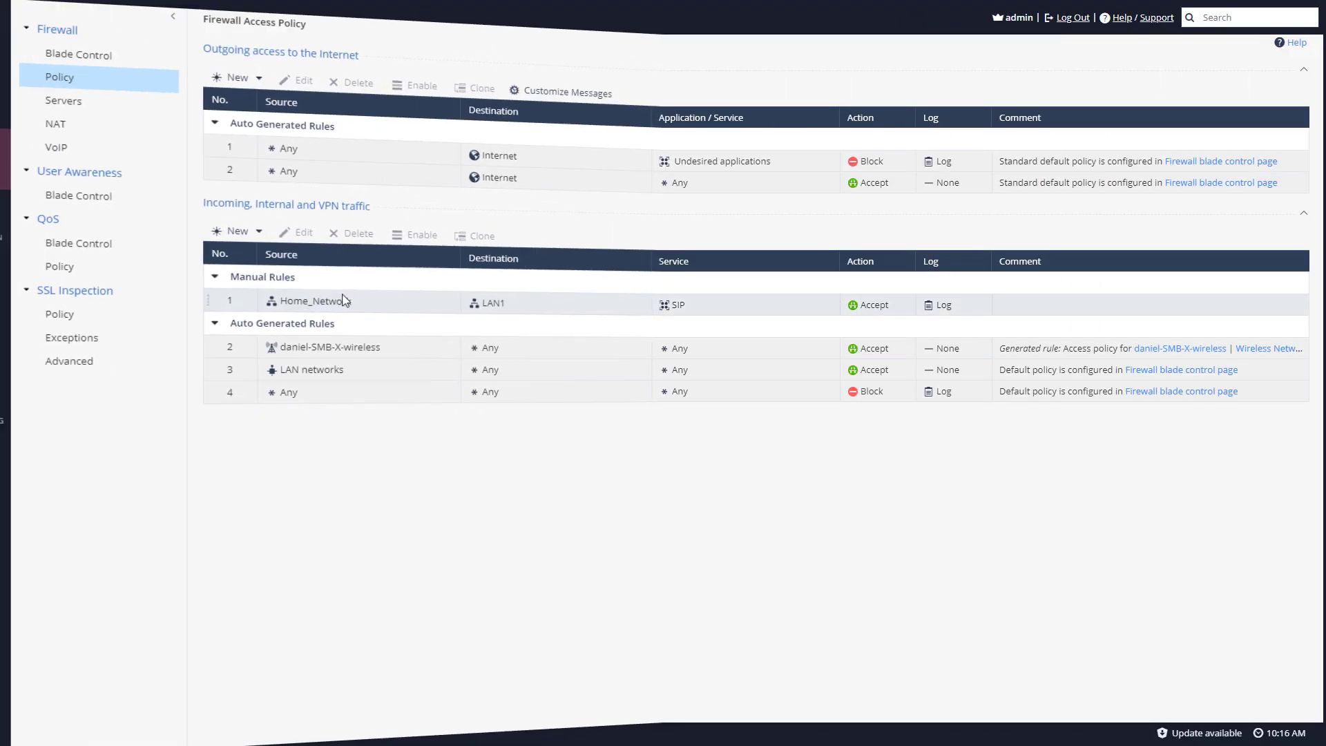
# Step: Clone manual SIP rule 1 and set the copy's source to Wireless_Net
pyautogui.click(346, 305)
pyautogui.click(484, 241)
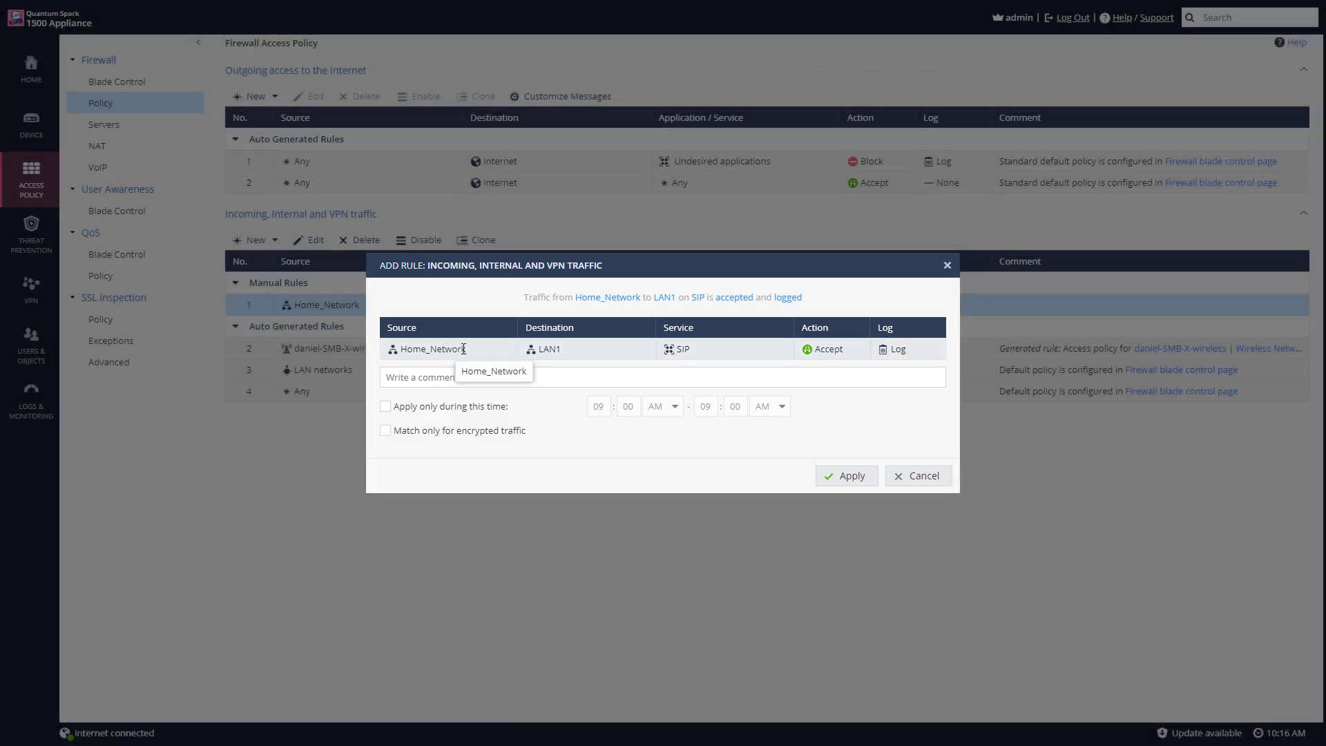
pyautogui.click(462, 349)
pyautogui.write('wir')
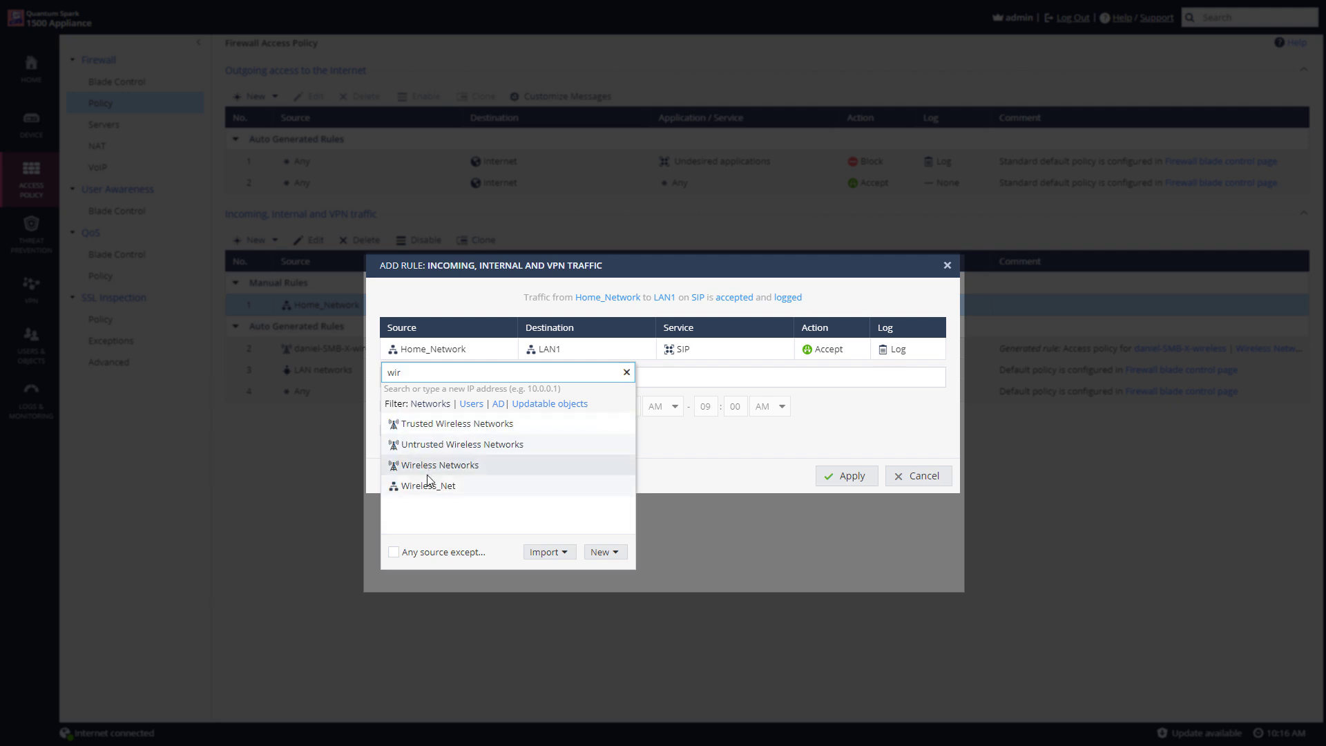
pyautogui.click(429, 486)
pyautogui.click(855, 476)
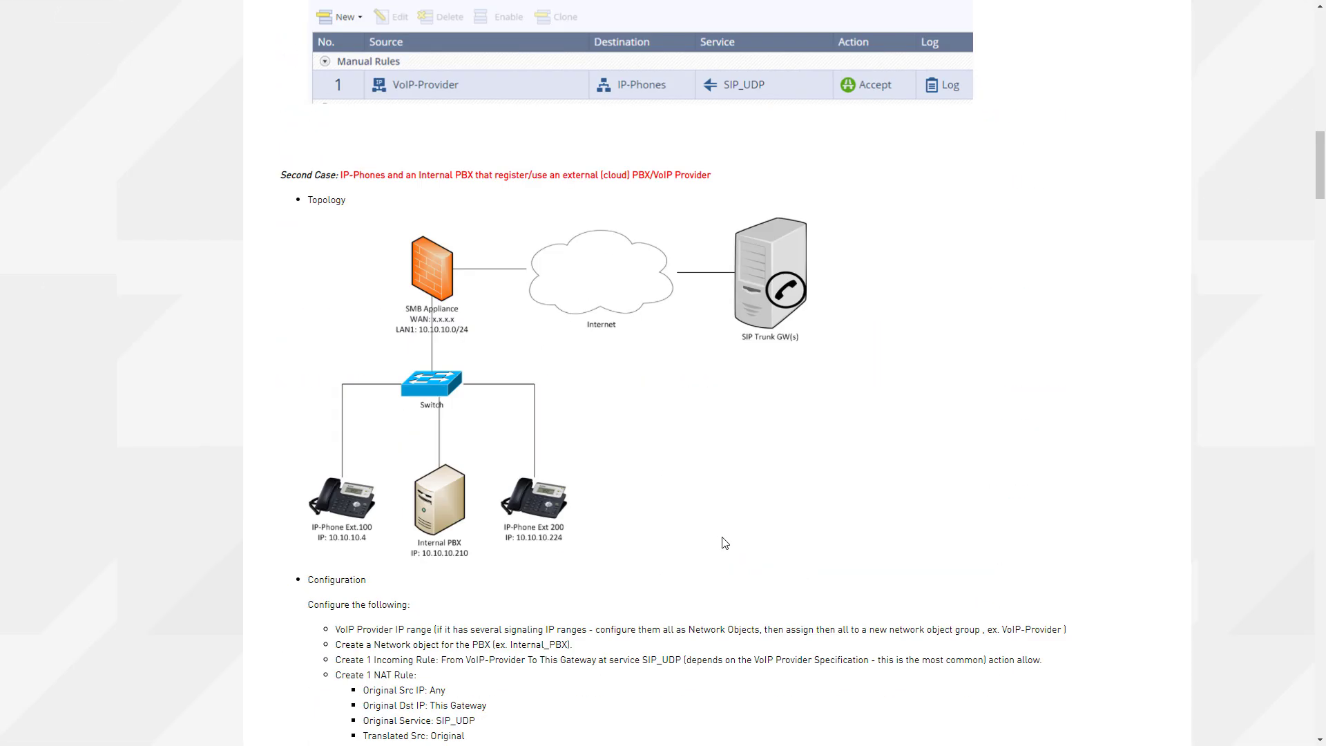
pyautogui.scroll(-13, 724, 543)
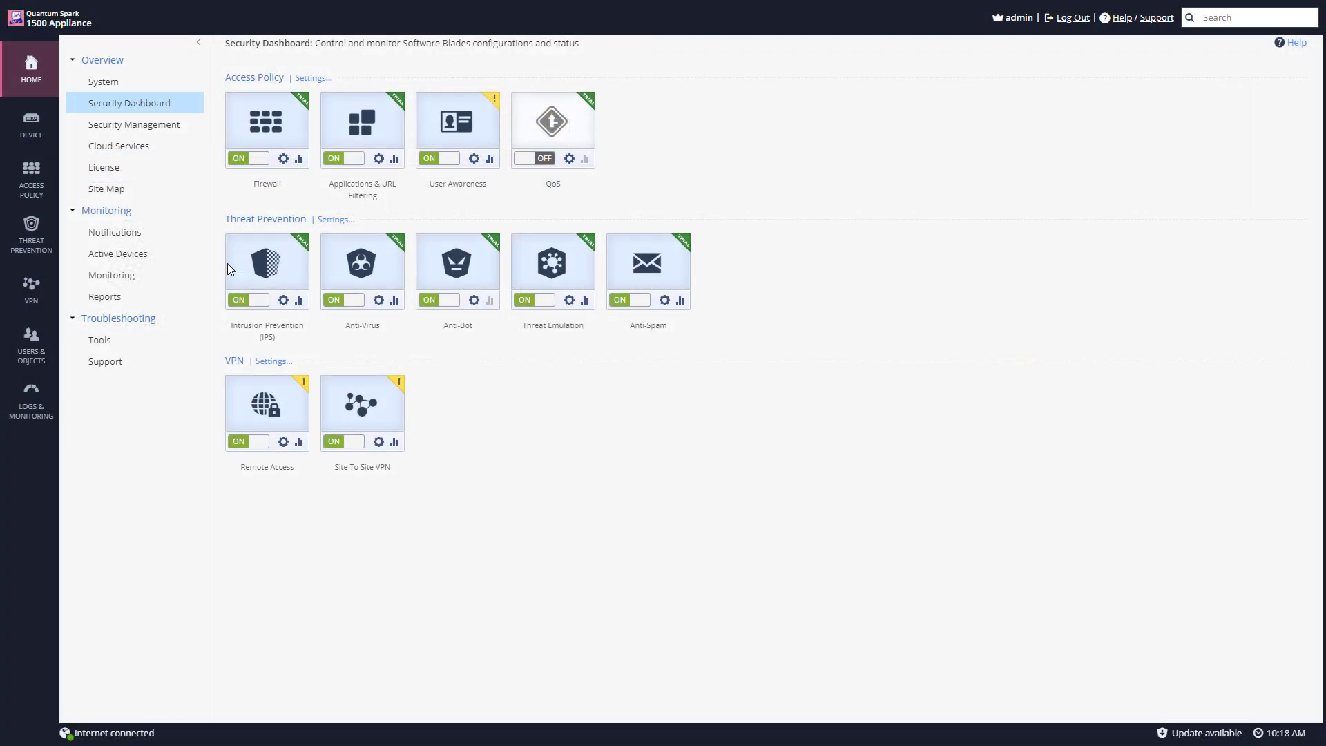
# Step: Show the Access Policy > Firewall > Policy rules list, now holding only auto-generated rules
pyautogui.click(38, 185)
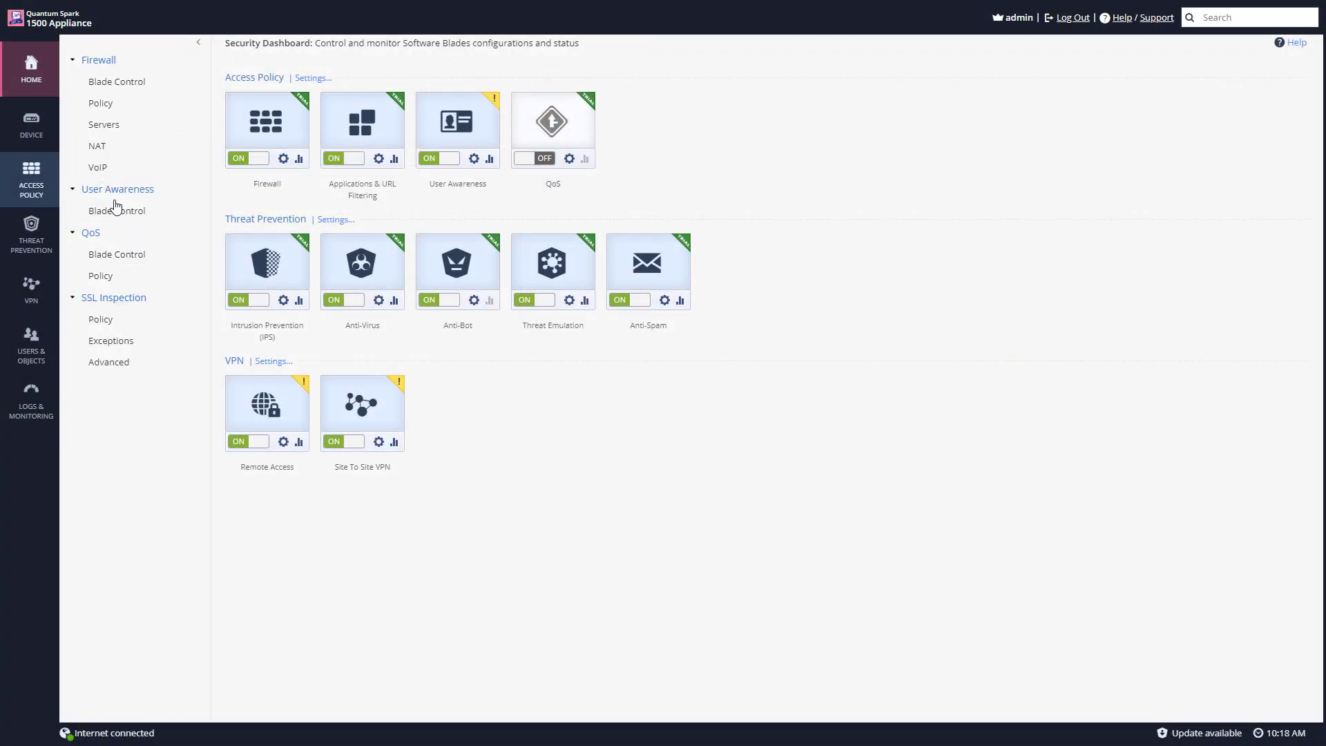
pyautogui.click(110, 107)
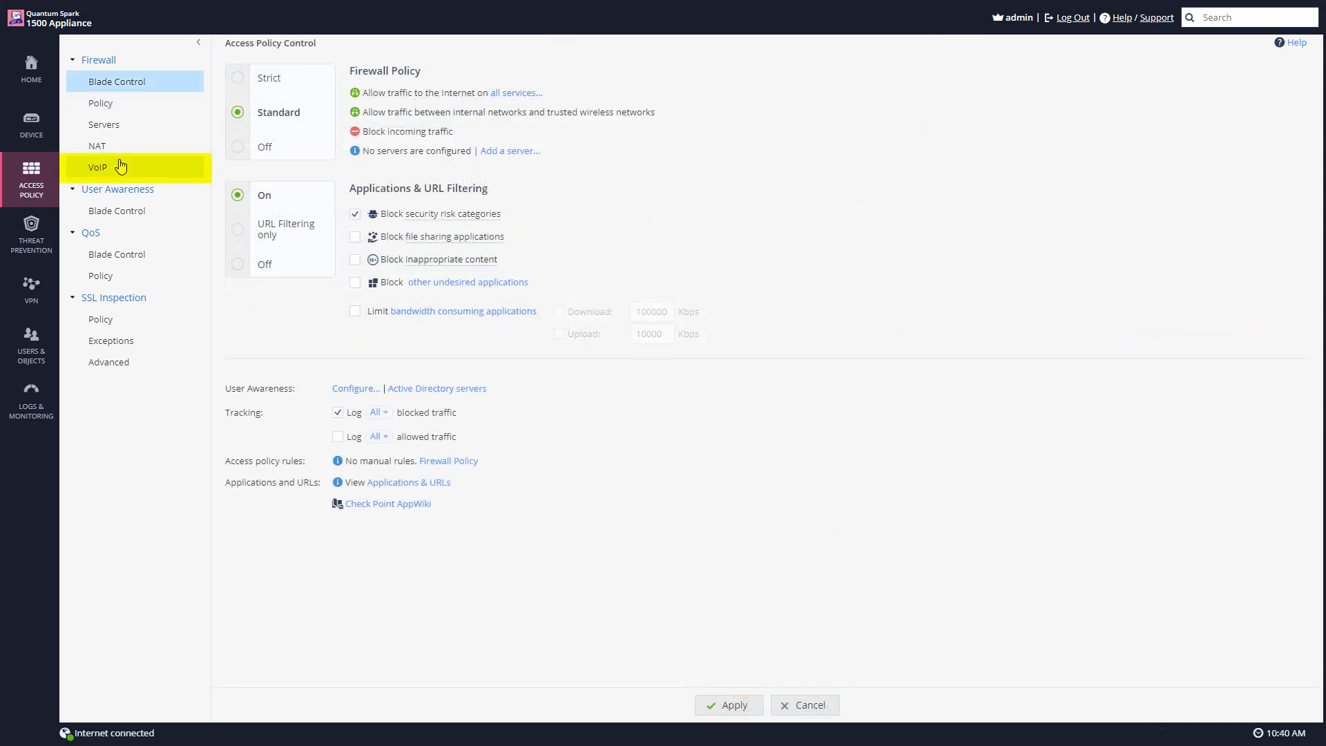
# Step: Enable VoIP and add single-IP object pbx-server, 192.168.1.36, as the SIP provider
pyautogui.click(123, 167)
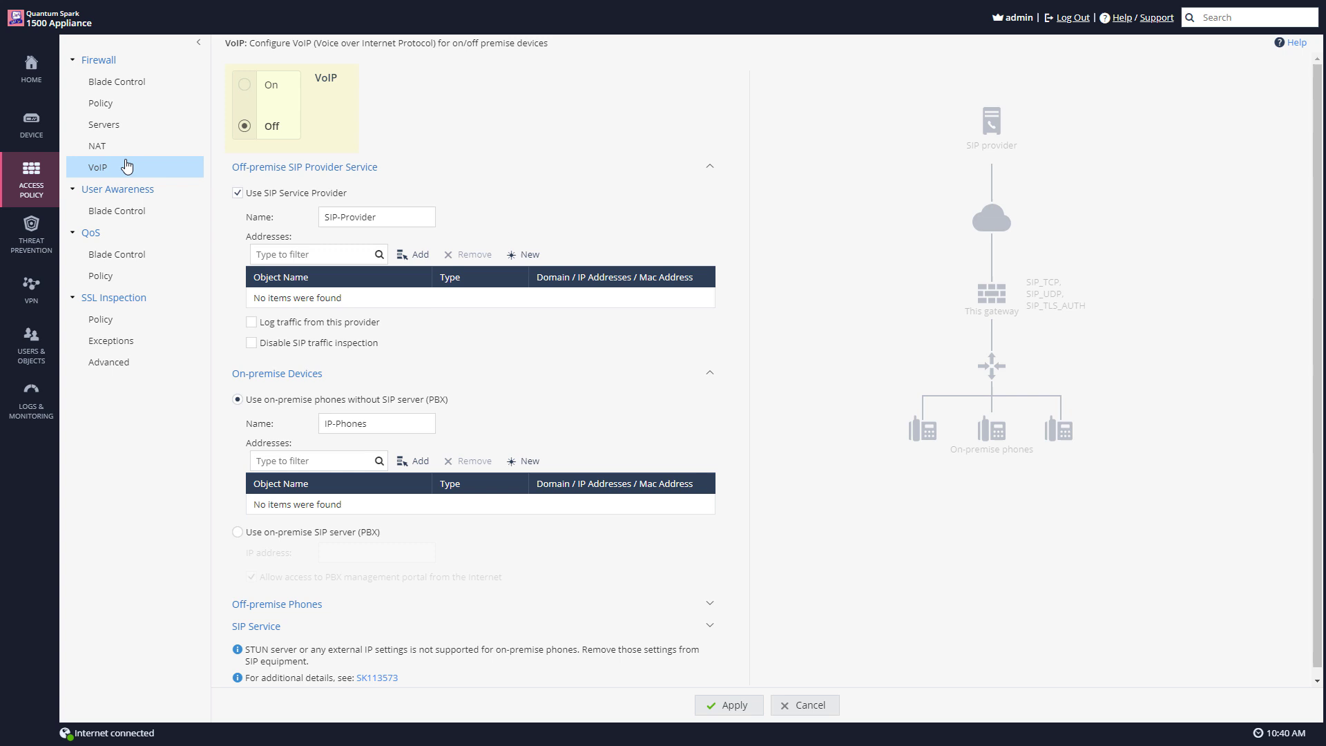
pyautogui.click(245, 85)
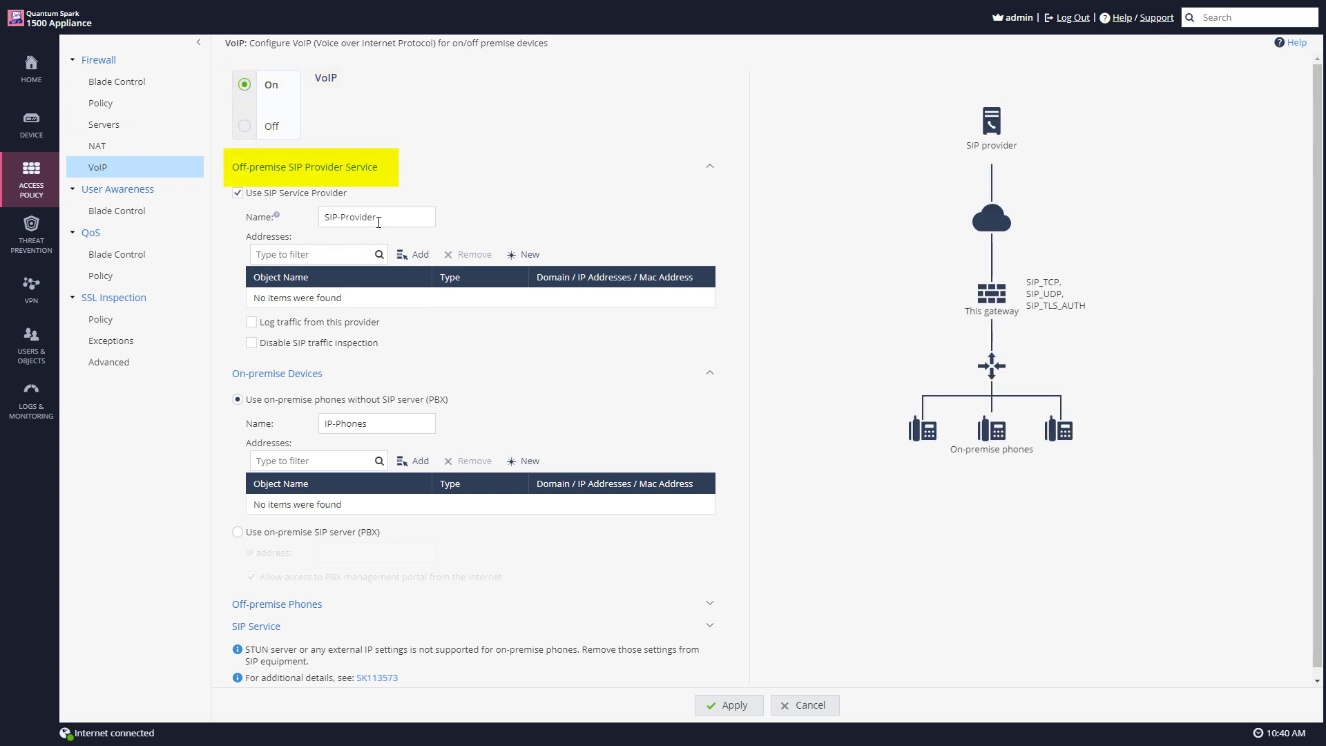
pyautogui.click(405, 256)
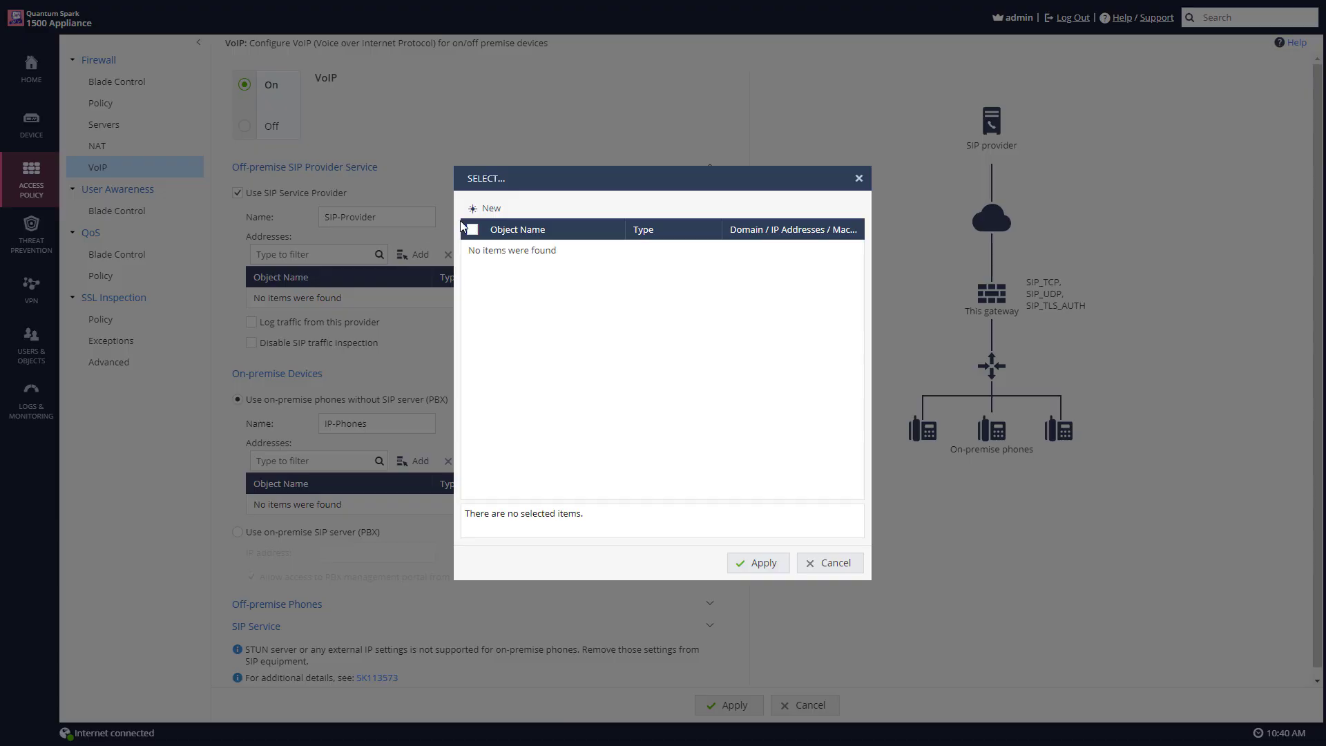
pyautogui.click(479, 209)
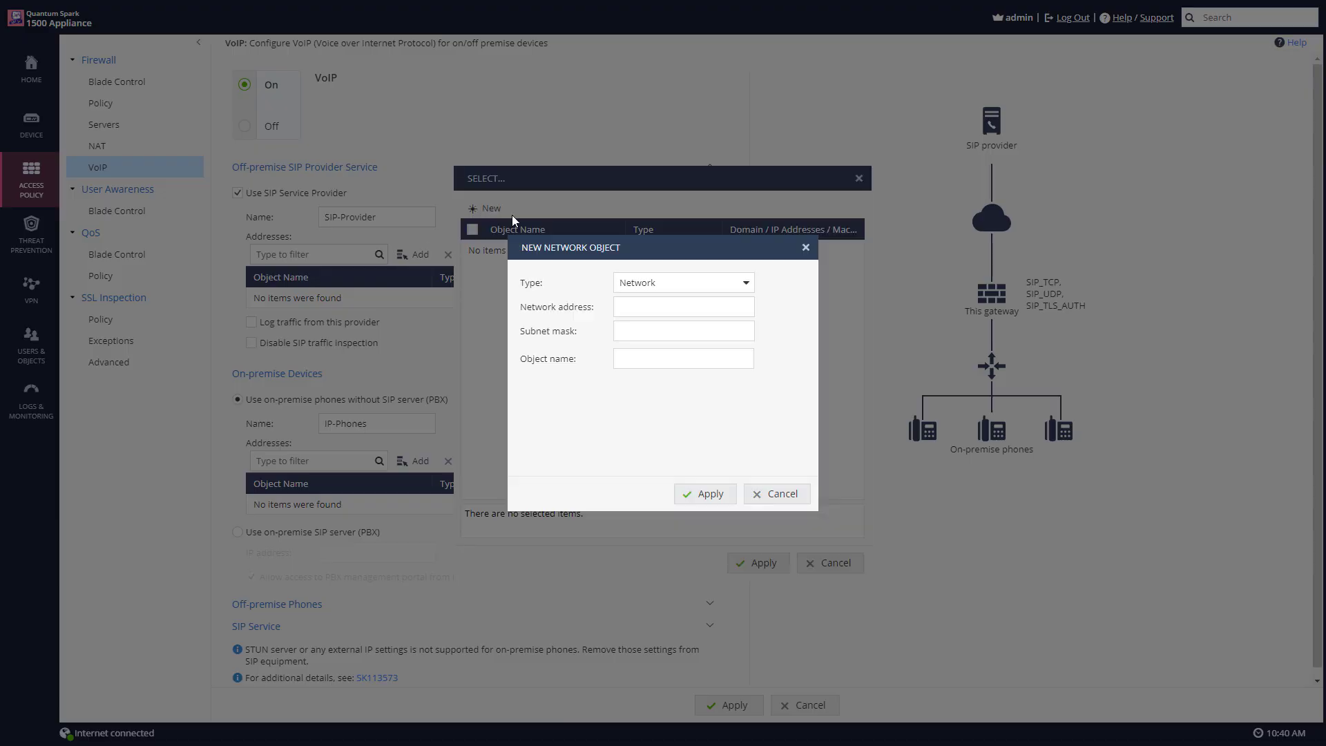
pyautogui.click(663, 279)
pyautogui.click(667, 307)
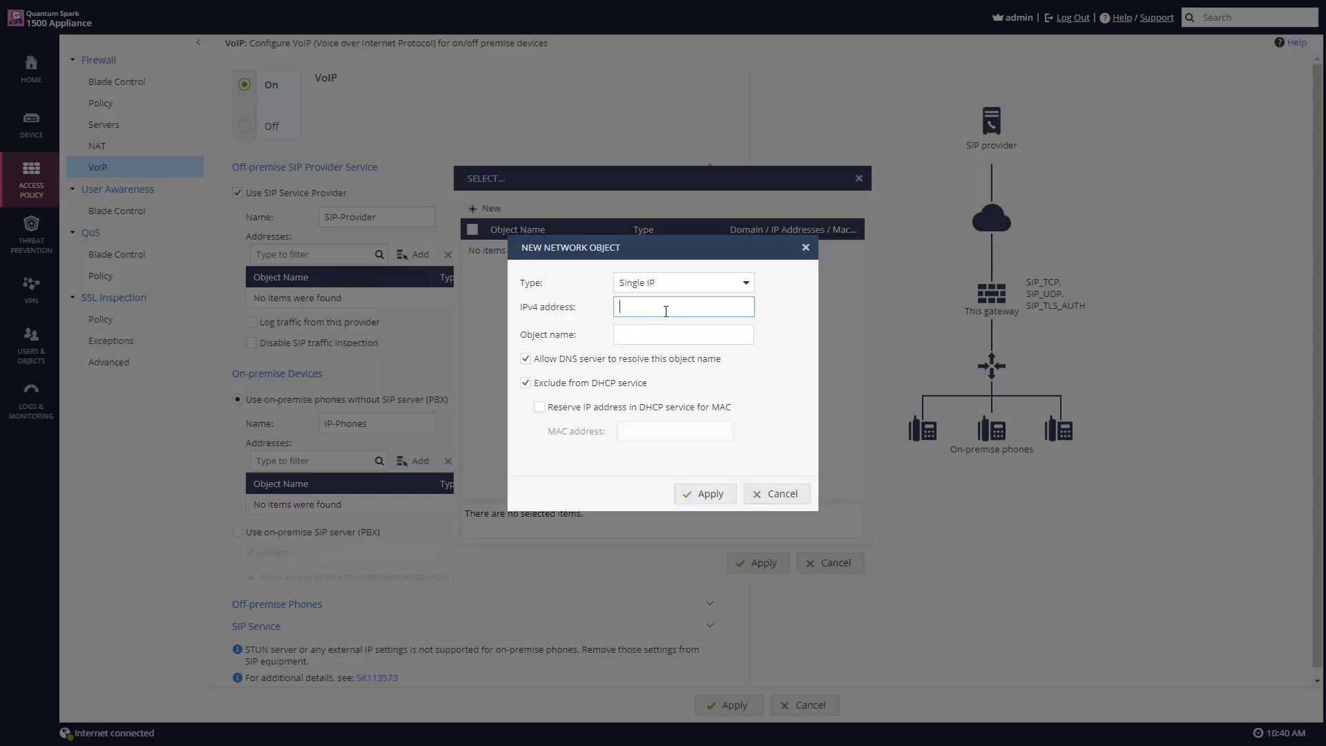
pyautogui.click(664, 308)
pyautogui.write('192.168.1.36')
pyautogui.press('Tab')
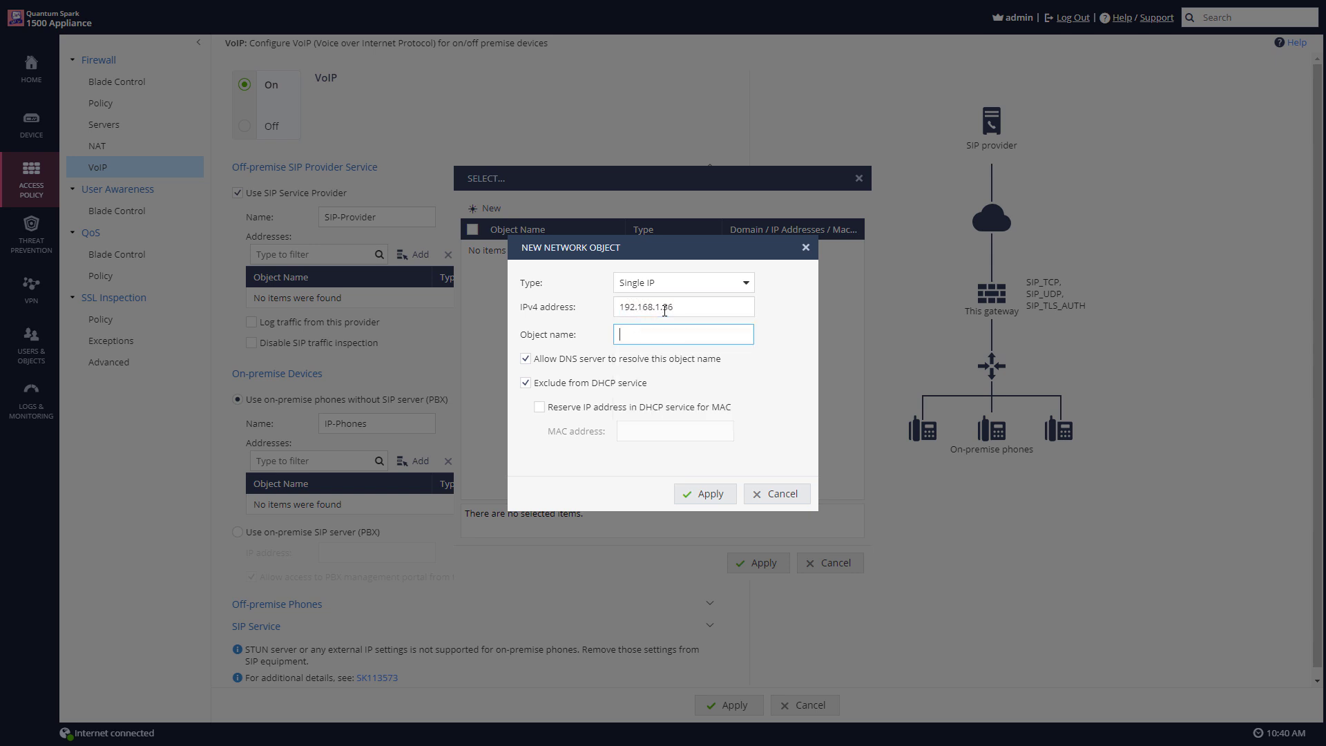
pyautogui.write('pbx-server')
pyautogui.click(705, 494)
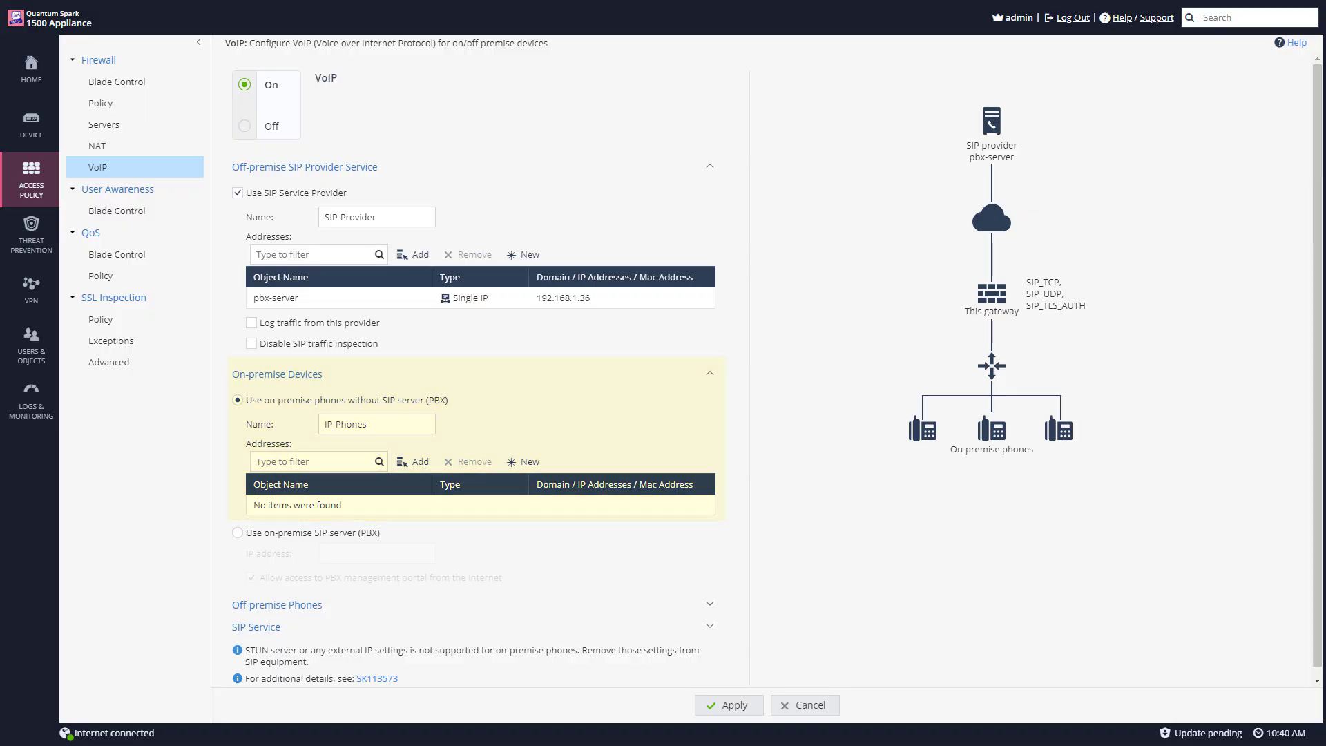
# Step: Add on-premise network object physical_network, 192.168.1.0 with mask 255.255.255.0
pyautogui.click(541, 462)
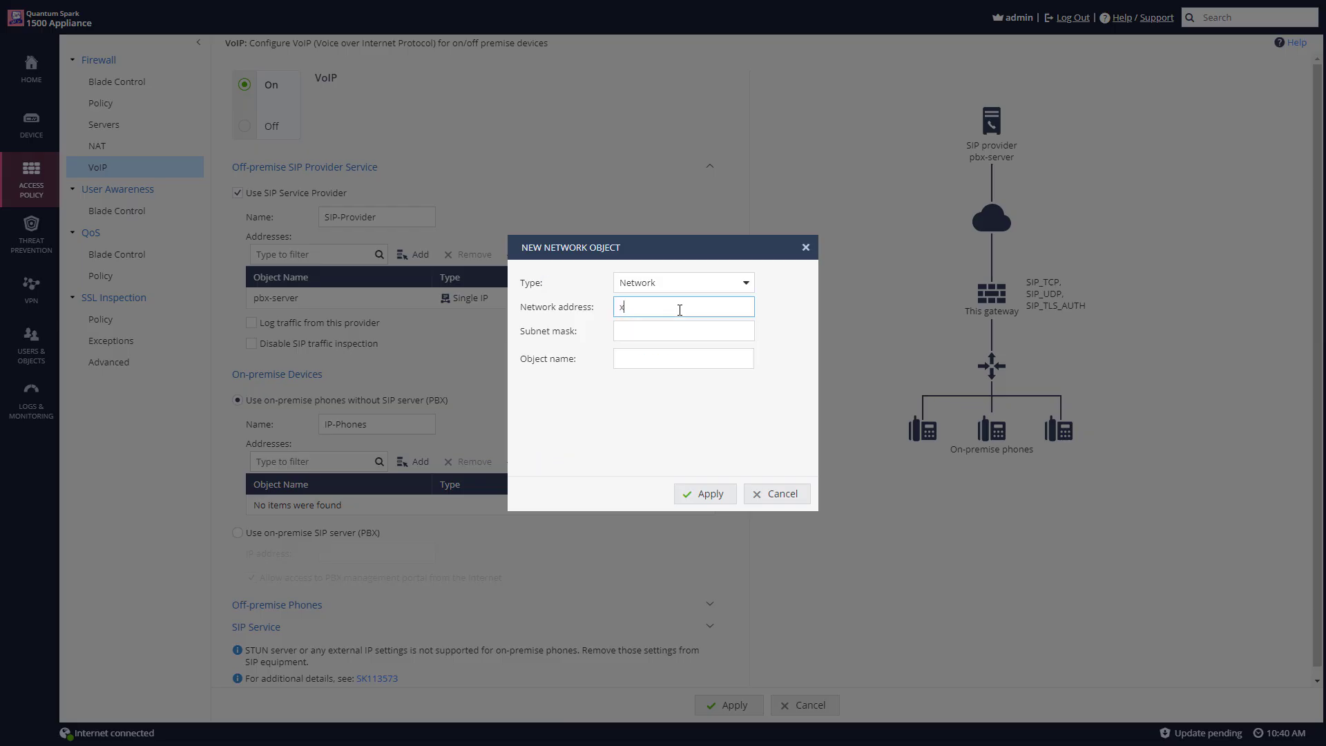
pyautogui.write('lan1')
pyautogui.doubleClick(679, 311)
pyautogui.write('192.168.1.0')
pyautogui.press('Tab')
pyautogui.write('255.255.255.0')
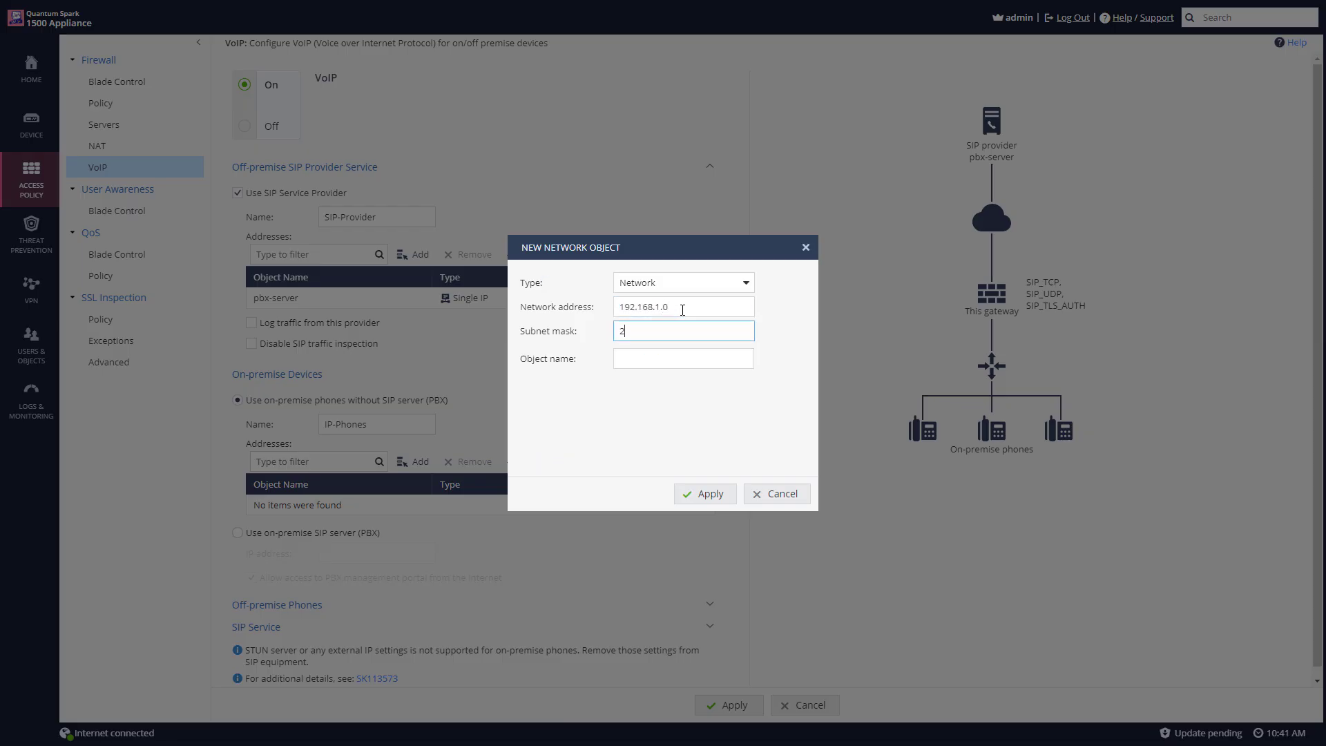
pyautogui.click(668, 360)
pyautogui.write('physical ')
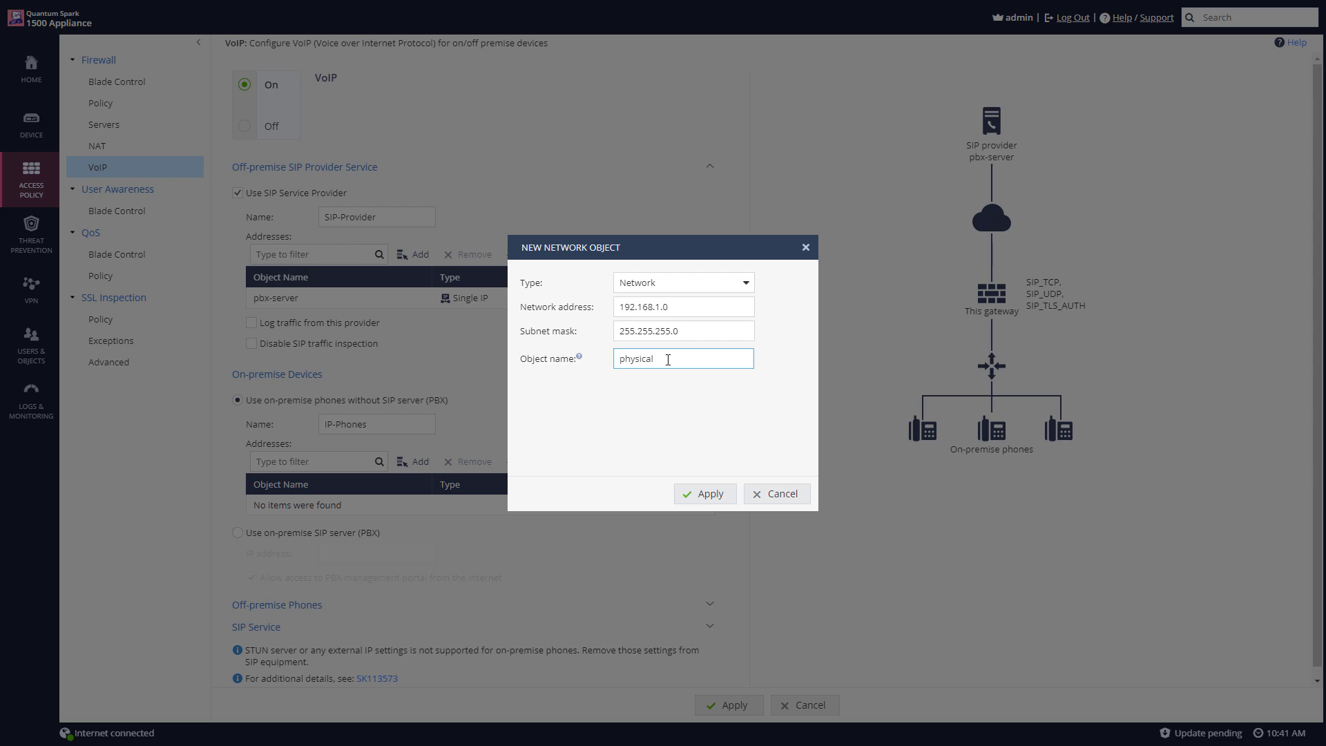
pyautogui.write('_network')
pyautogui.click(705, 494)
# Step: Add network object lan100, 192.168.100.0/255.255.255.0, and apply the VoIP settings
pyautogui.click(540, 461)
pyautogui.write('192.168.100.0')
pyautogui.press('Tab')
pyautogui.write('255.255.255.0')
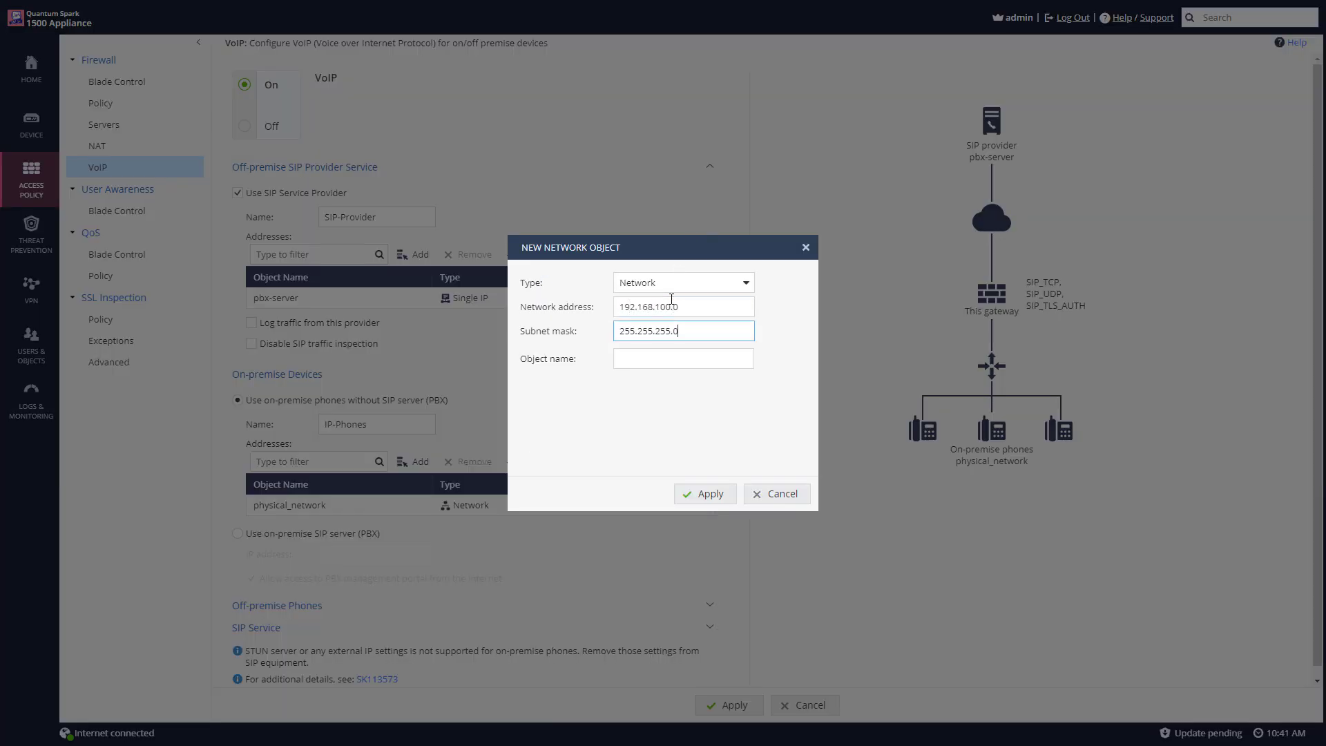
pyautogui.press('Tab')
pyautogui.write('lan100')
pyautogui.click(705, 494)
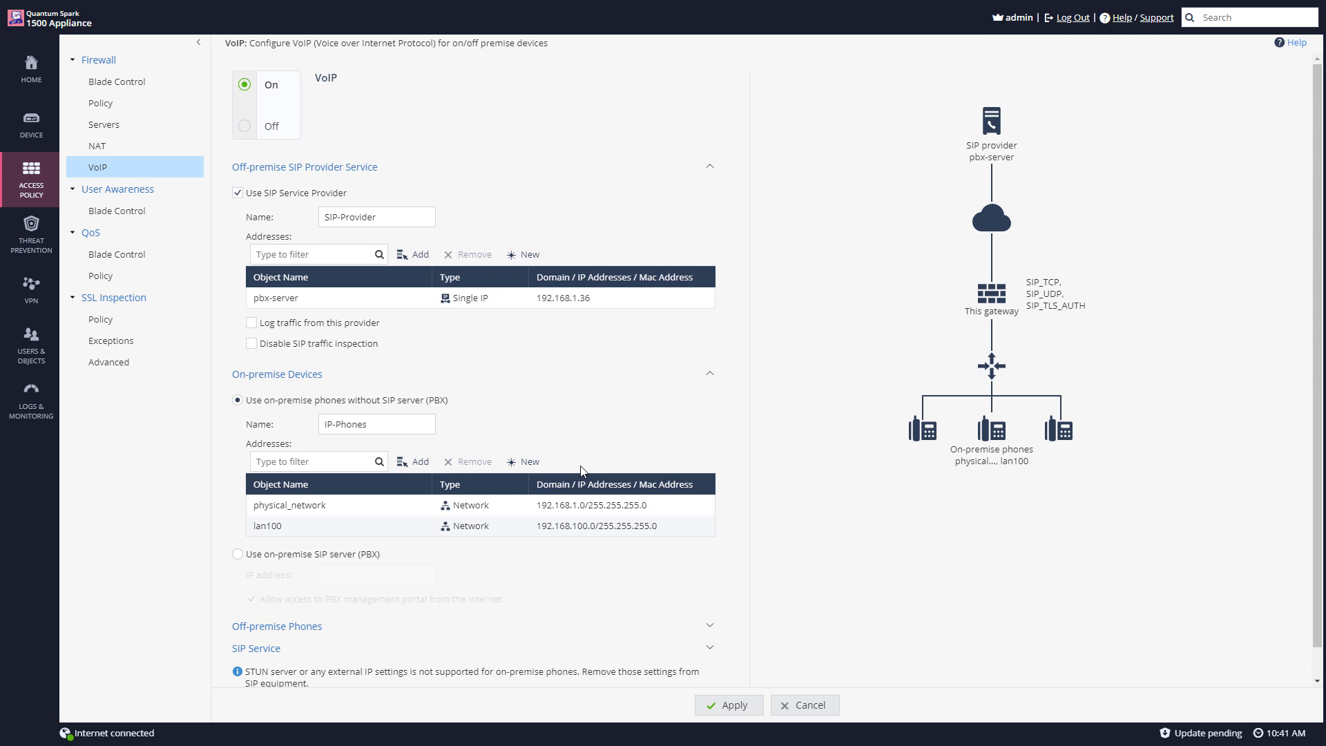
pyautogui.click(737, 704)
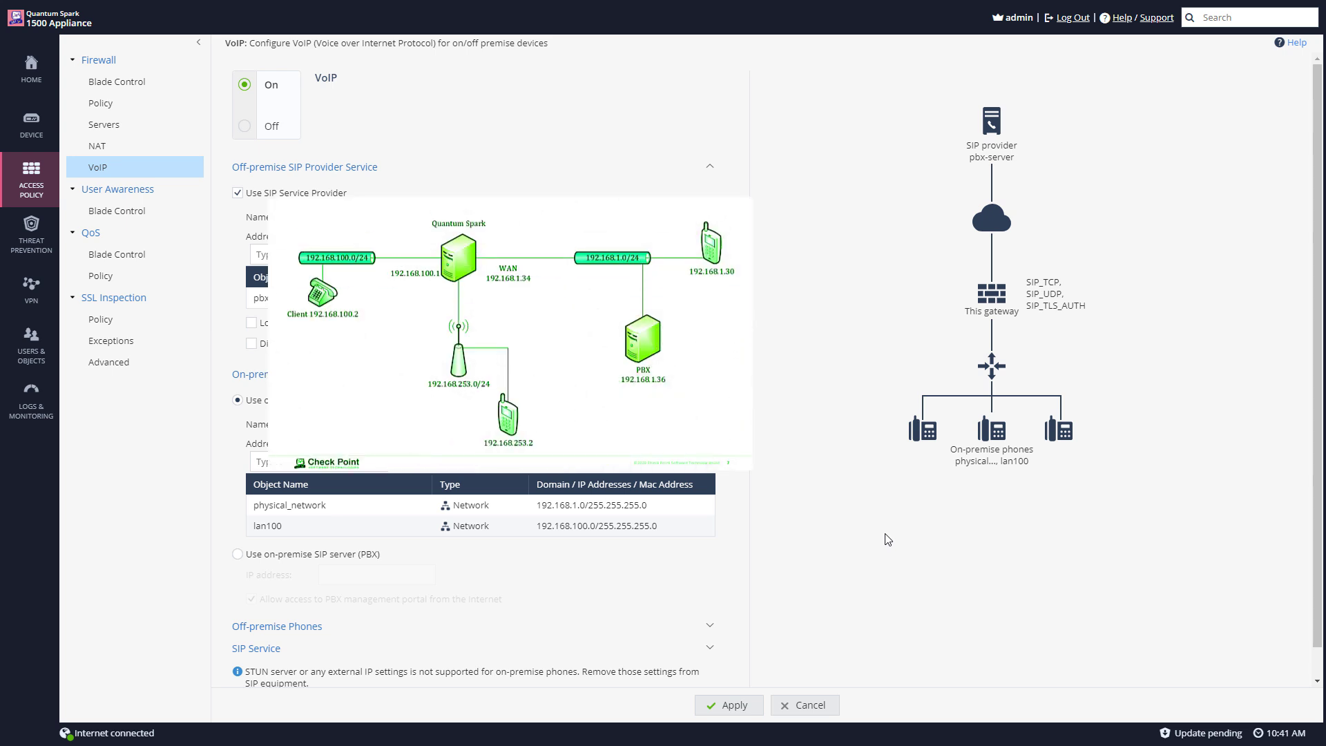
# Step: Expand the SIP Service section to reveal ports: SIP_TCP and SIP_UDP 5060, SIP_TLS_AUTH 5061
pyautogui.scroll(-1, 887, 540)
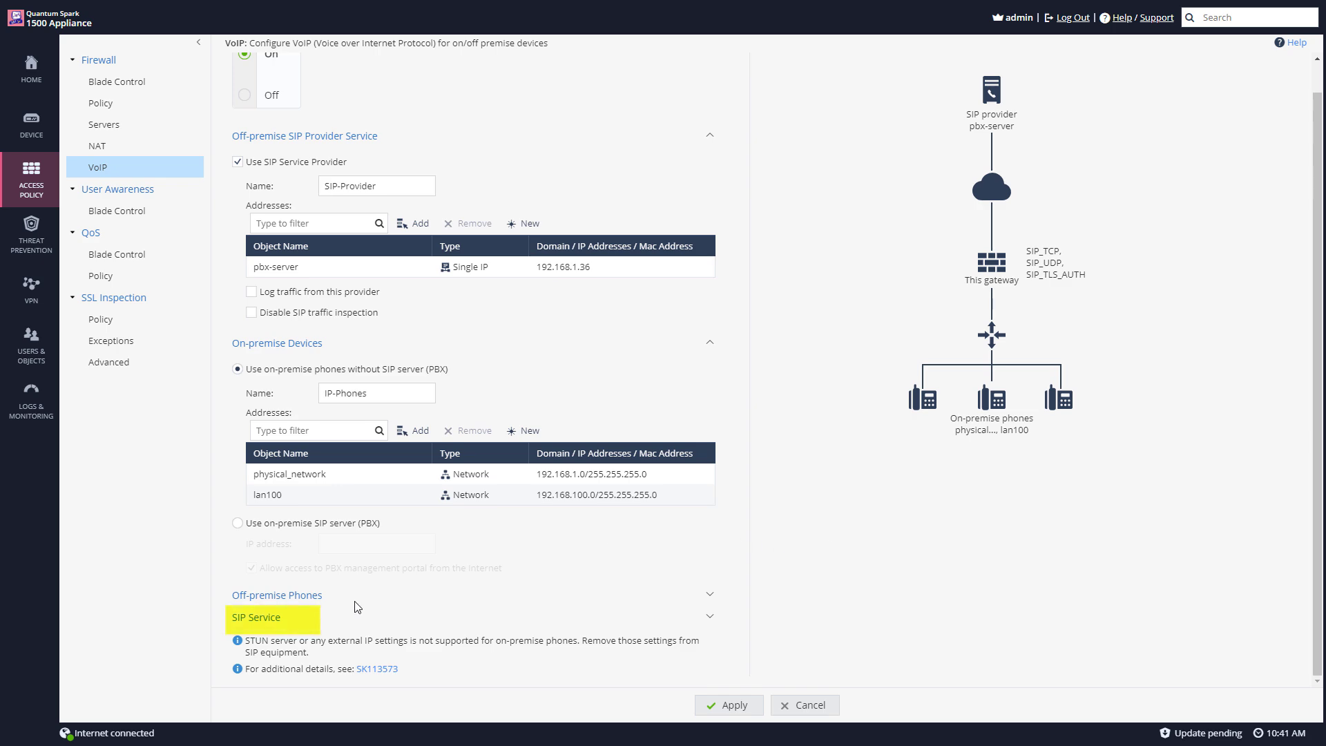
pyautogui.click(269, 624)
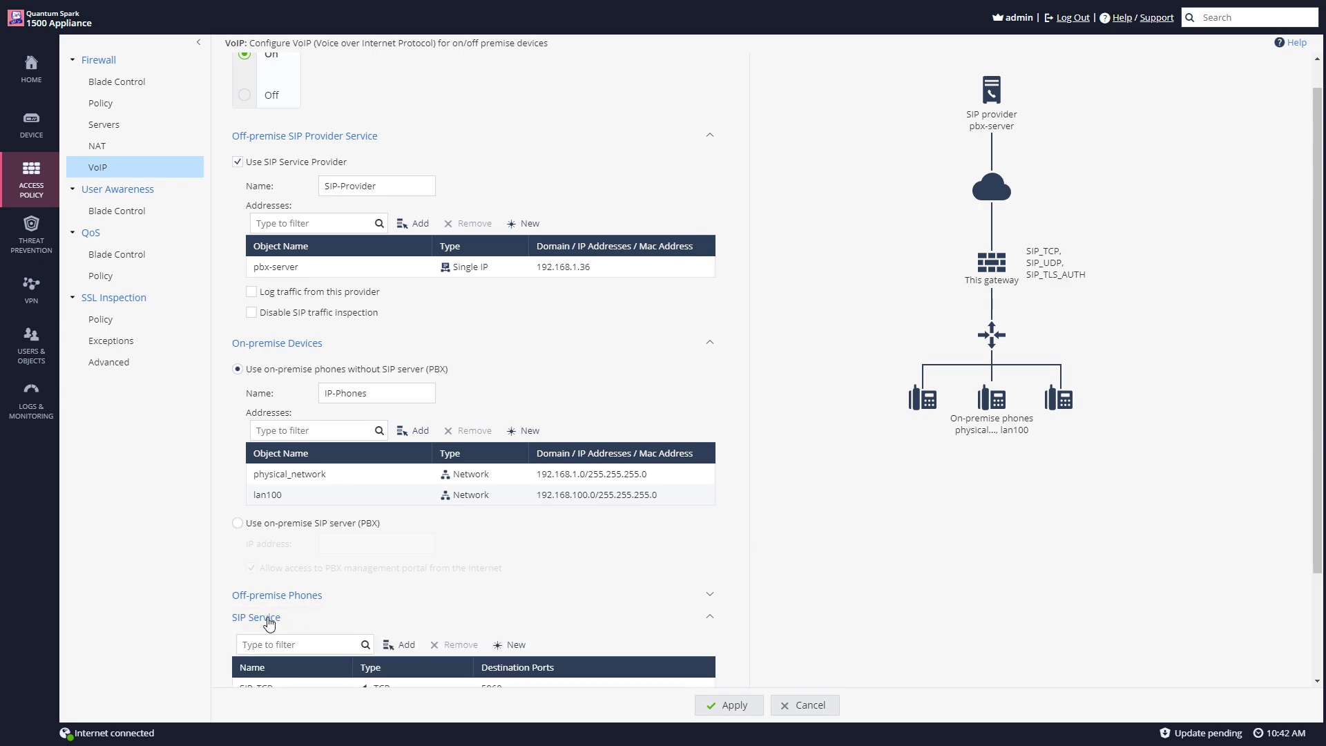
pyautogui.scroll(-2, 494, 561)
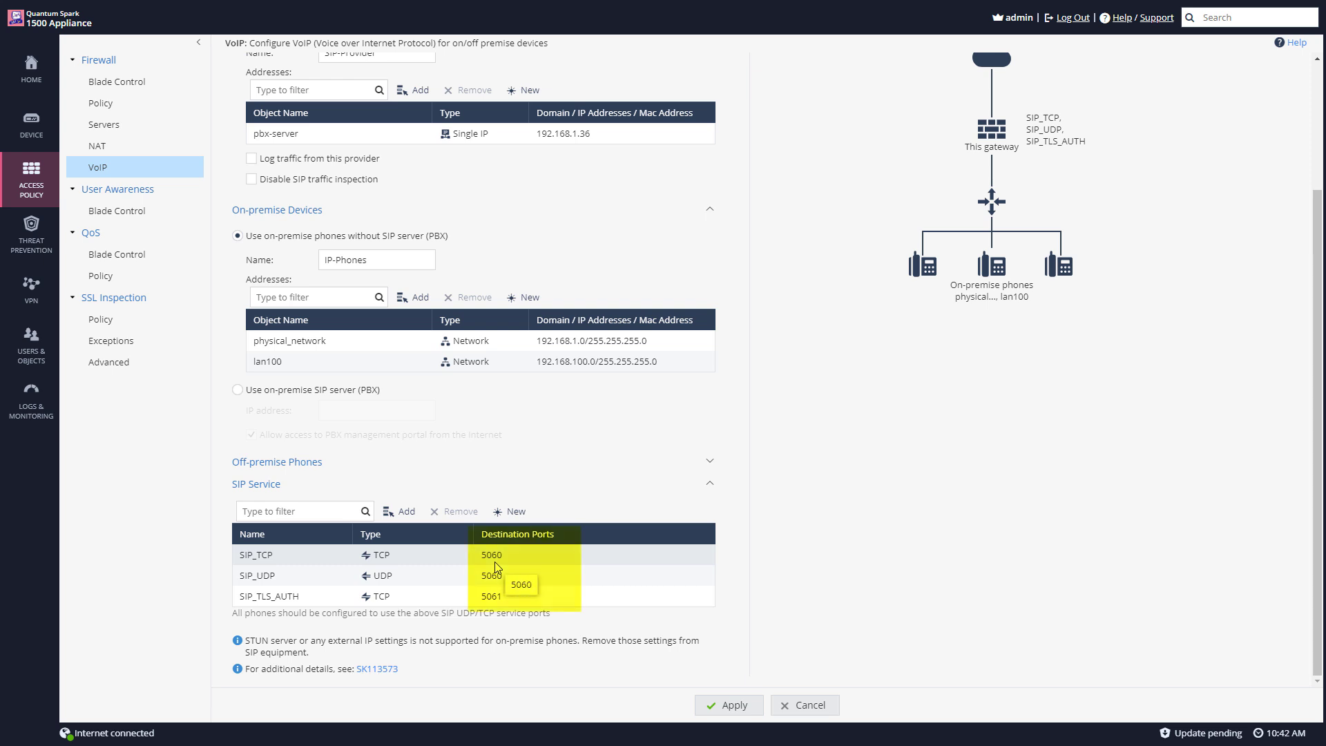